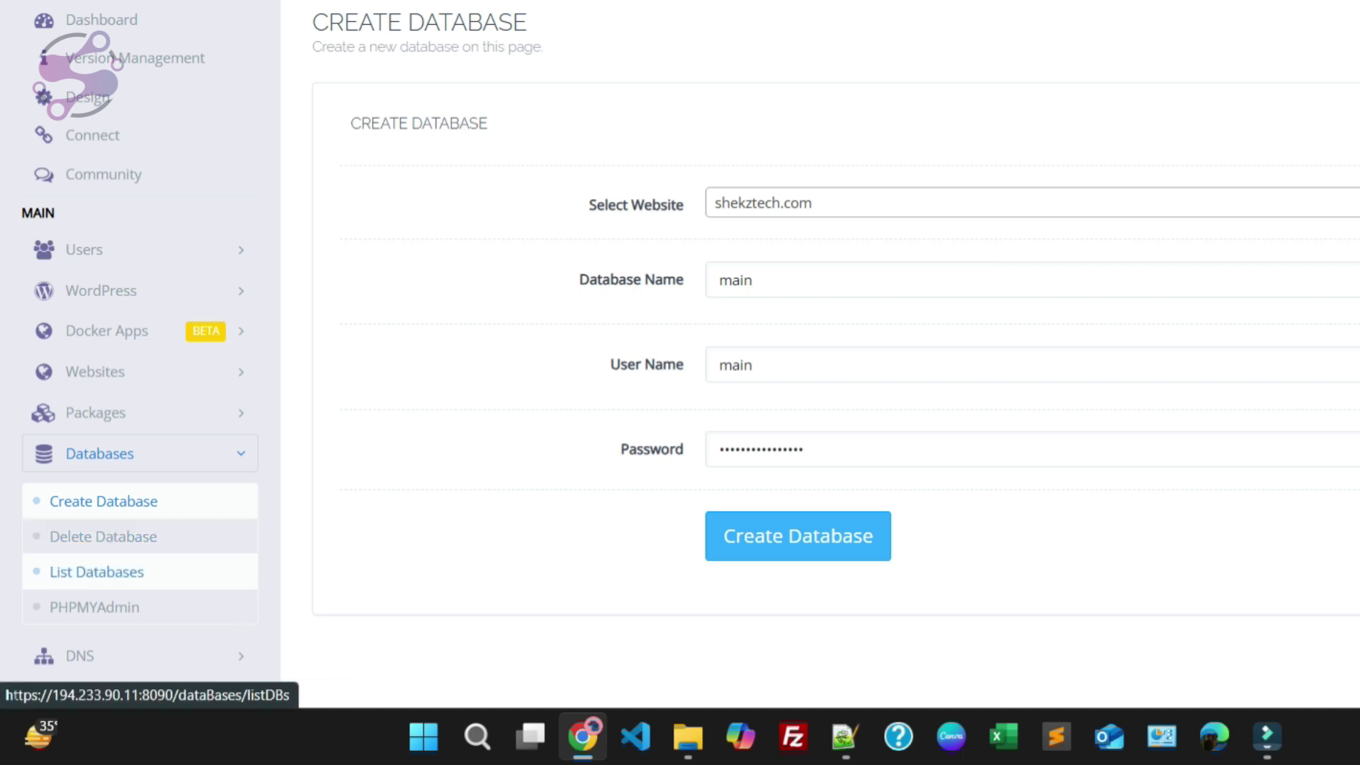
- Show the databases for the shekztech.com domain: shek_laravel and shek_main
click(95, 572)
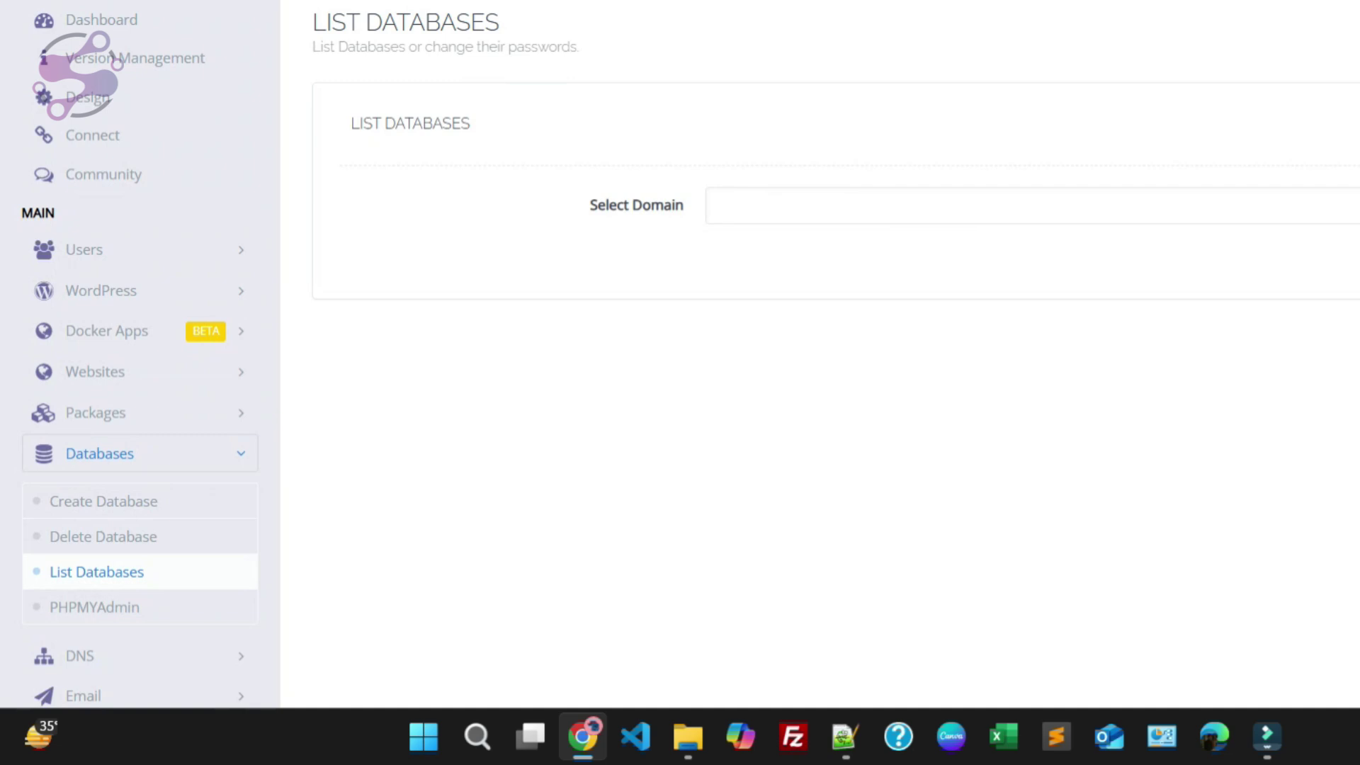
click(957, 206)
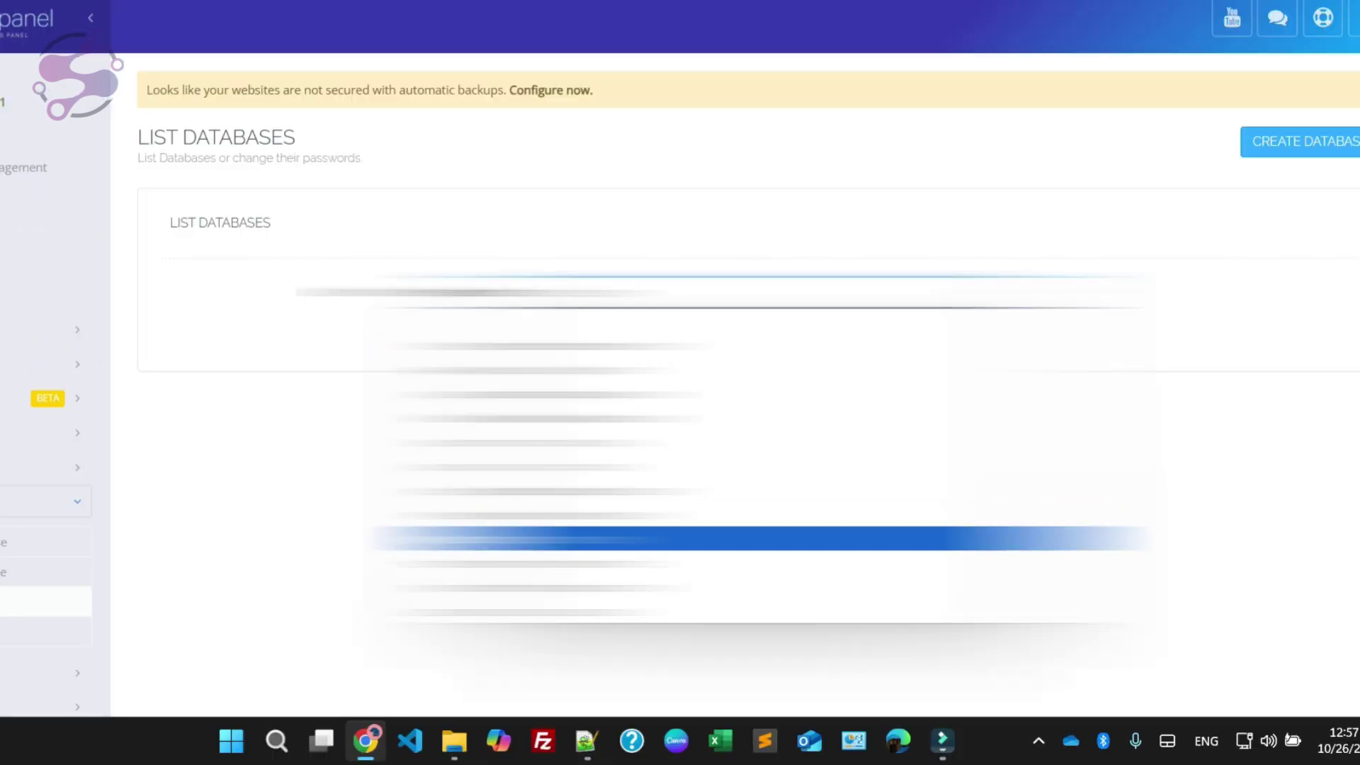
click(744, 538)
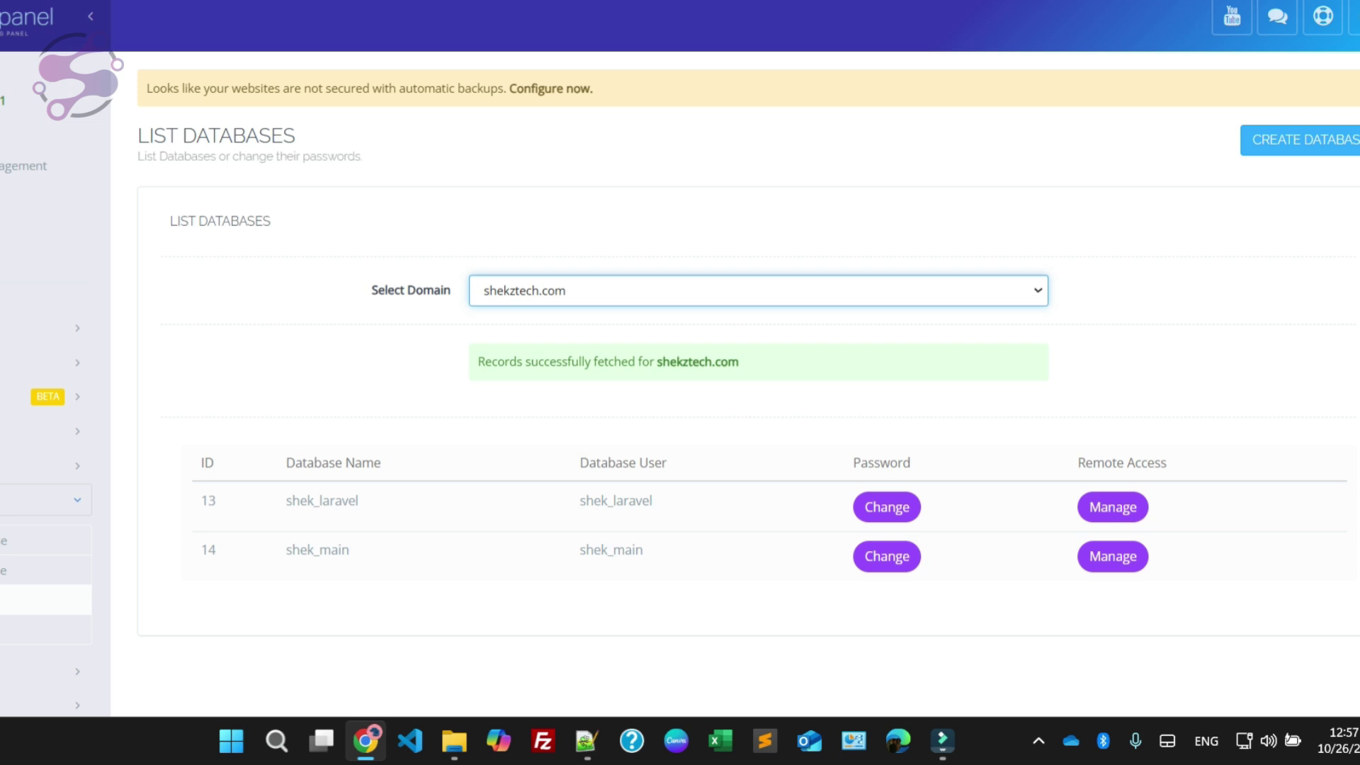
scroll(681, 358, down, 3)
scroll(680, 357, up, 3)
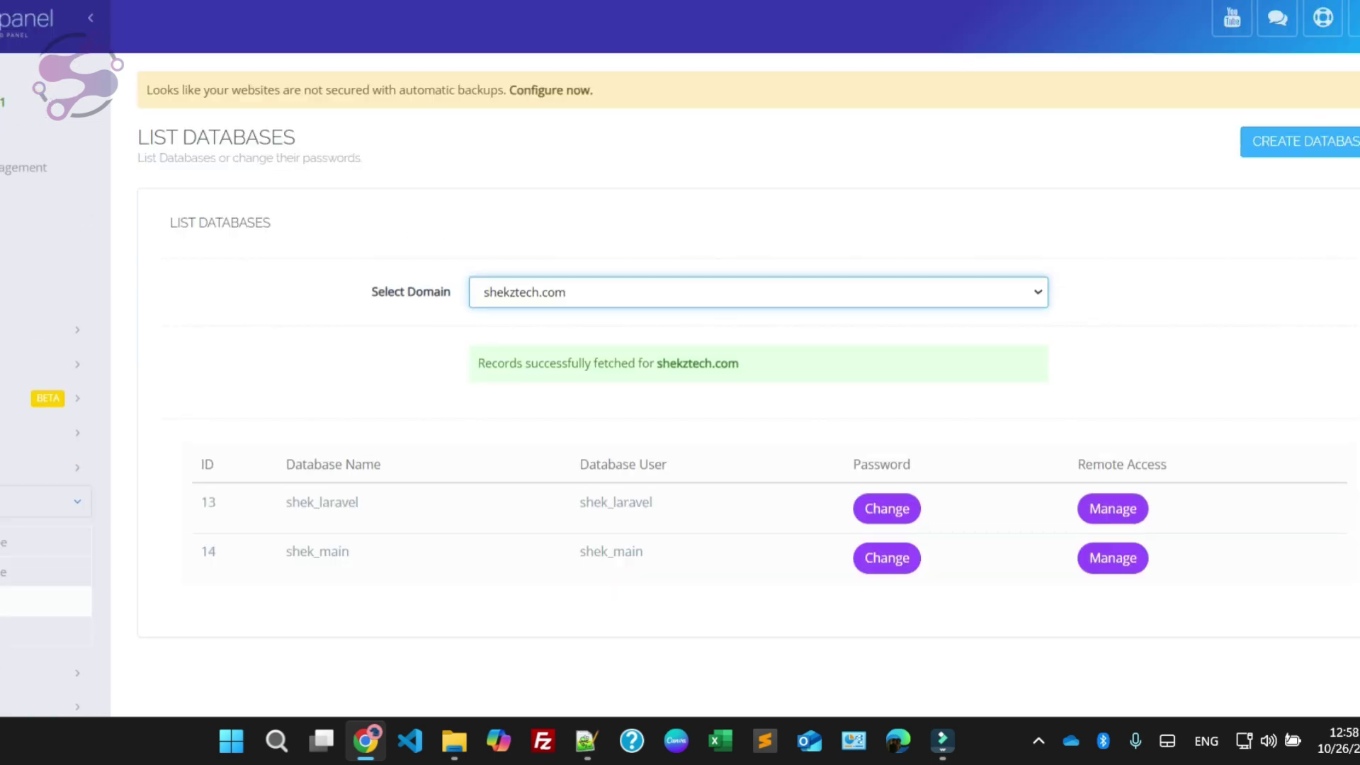
scroll(1112, 408, down, 1)
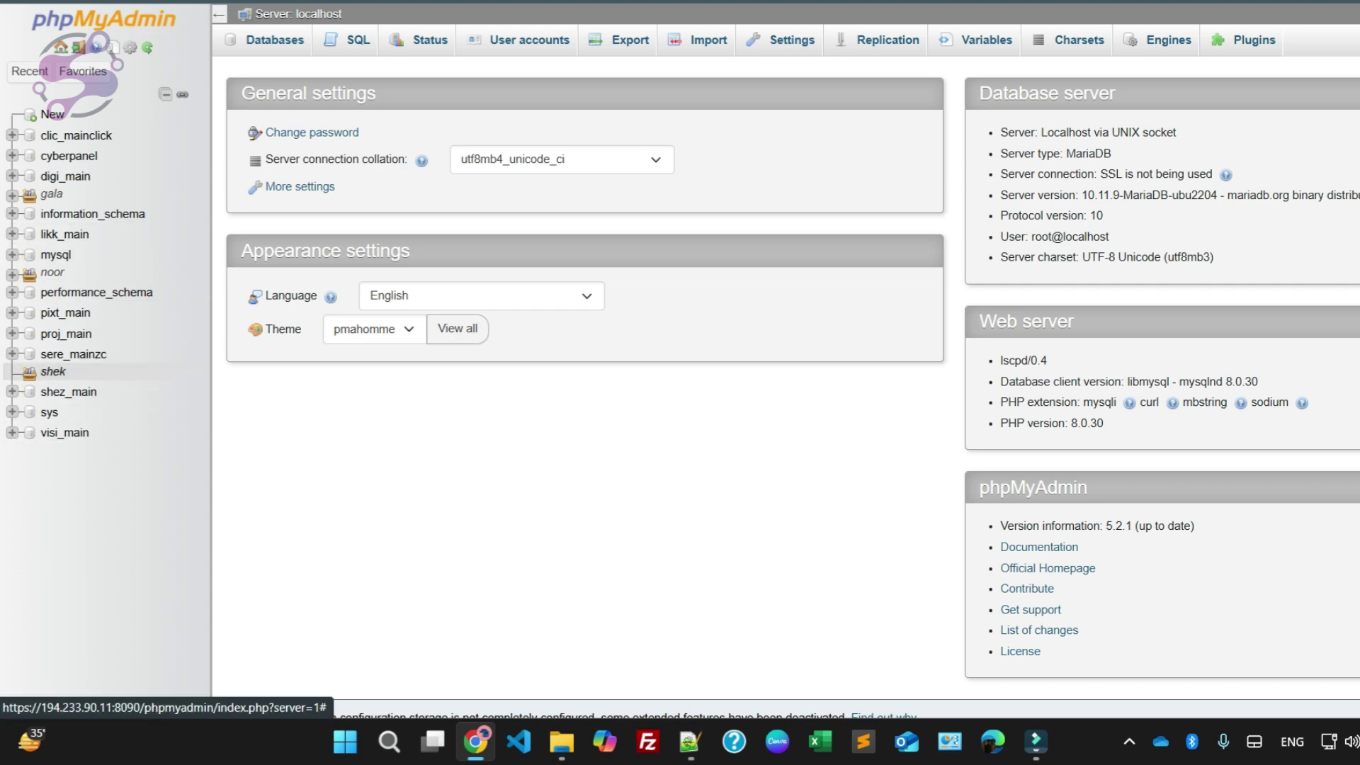
- Open the Import page of the shek_laravel database under the shek group
click(11, 372)
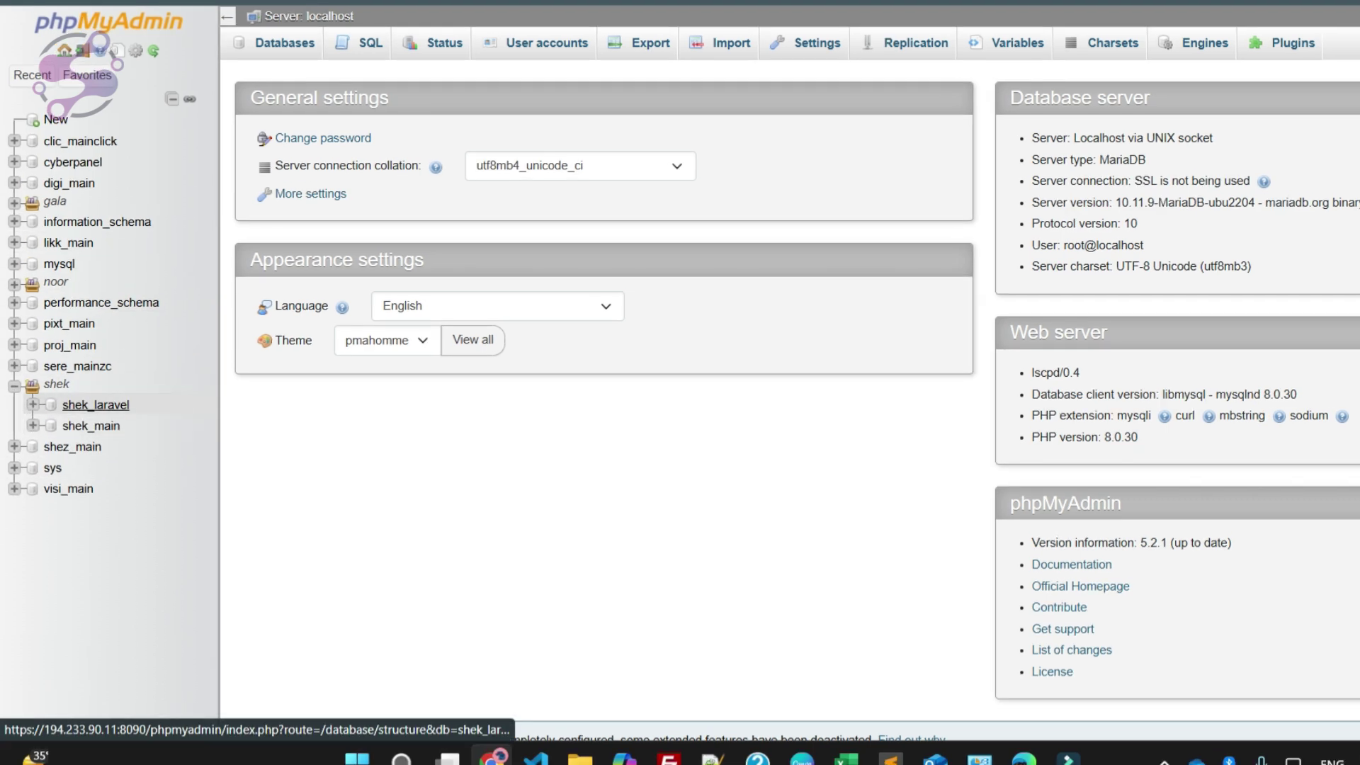
click(96, 405)
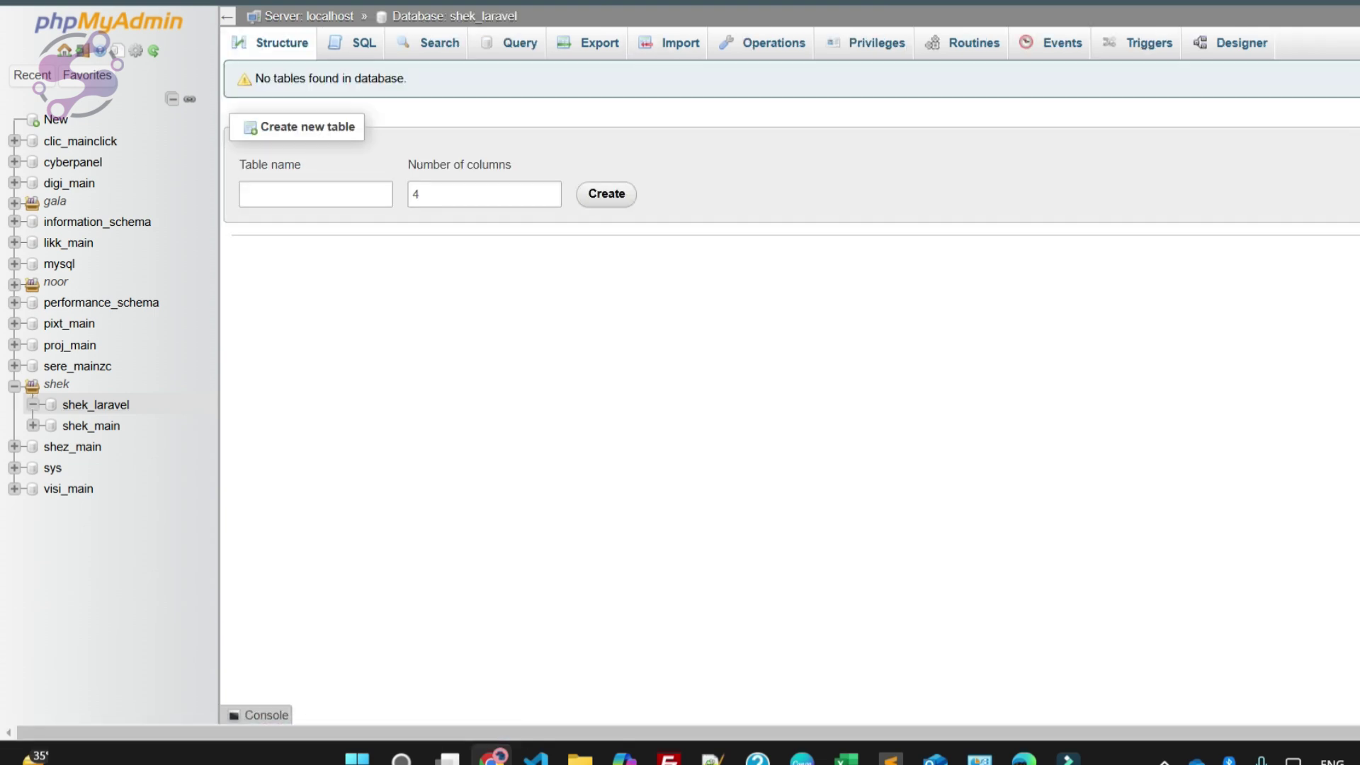
click(675, 43)
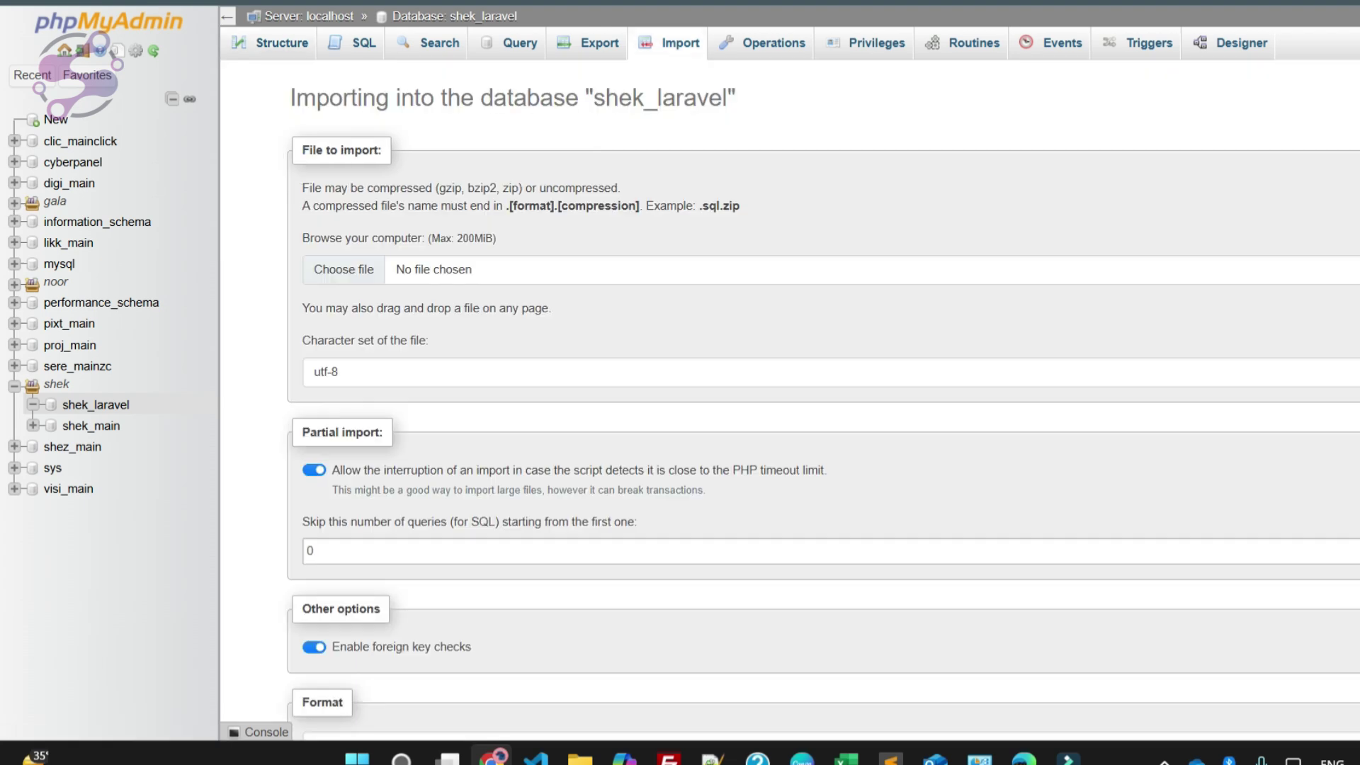
- Attach shekzee_laravel.sql from This PC to the shek_laravel import form
click(425, 268)
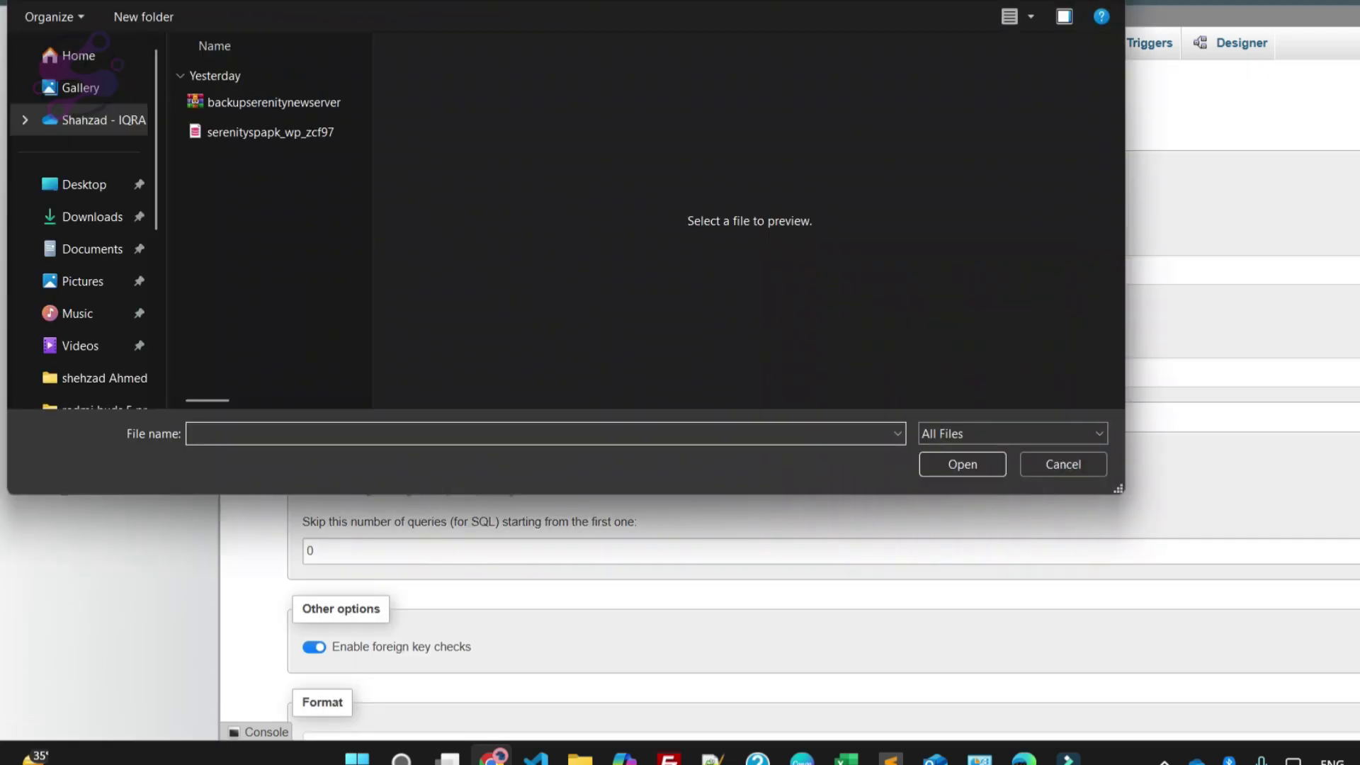
scroll(81, 339, down, 3)
click(247, 78)
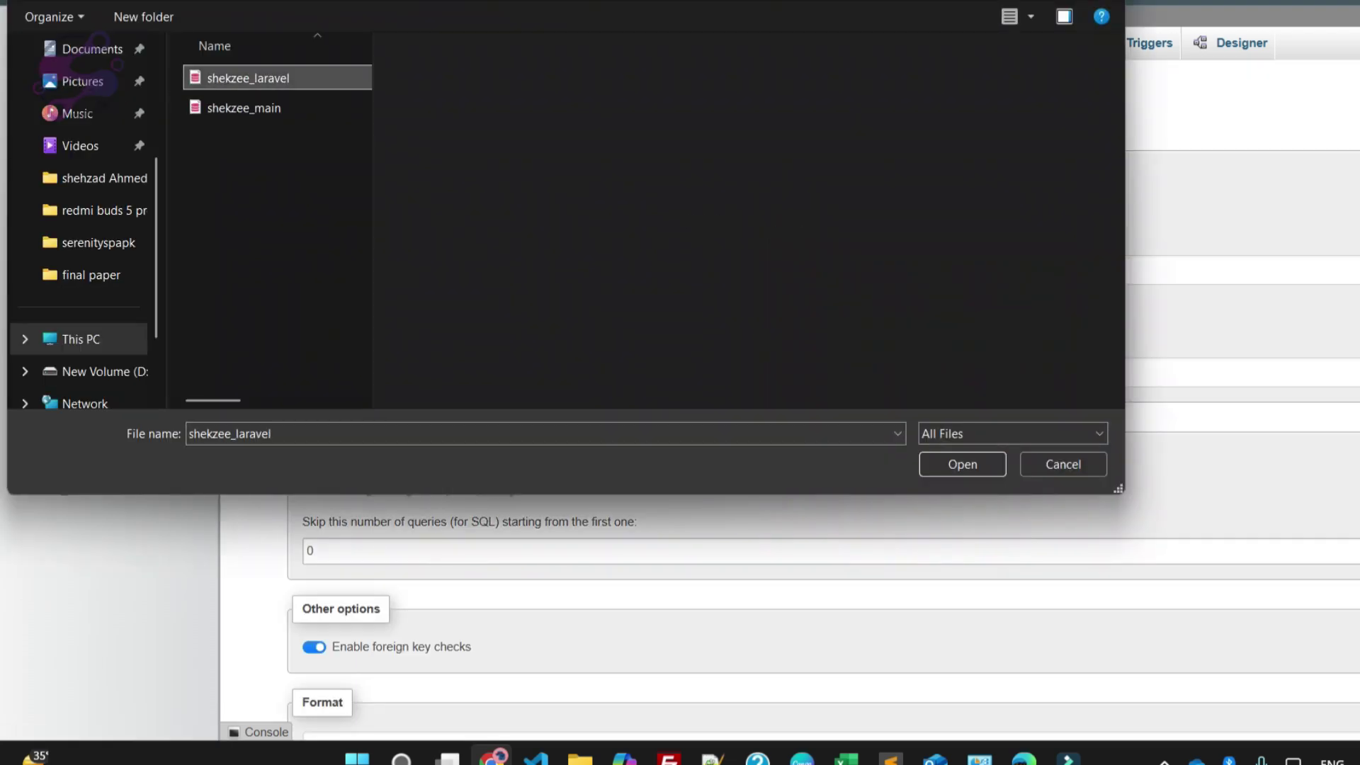
click(962, 465)
scroll(823, 403, down, 3)
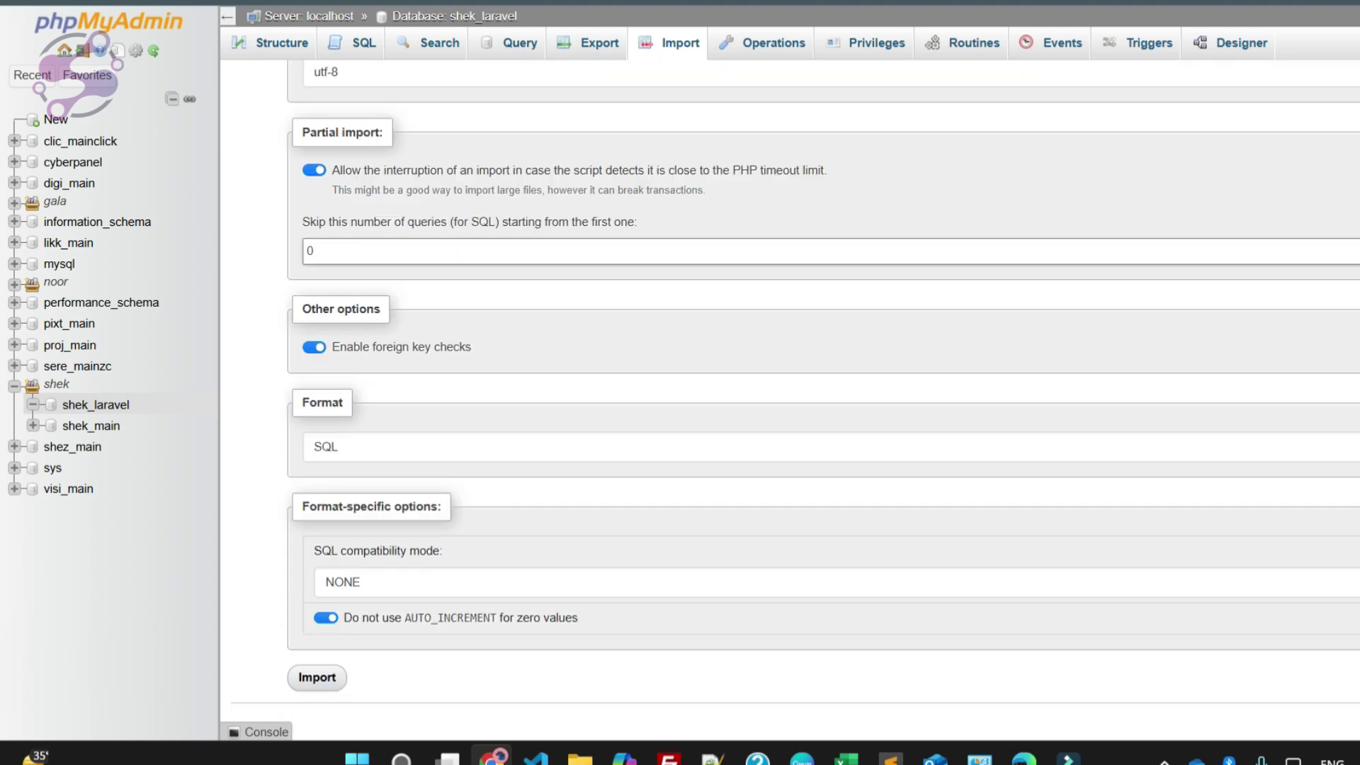
scroll(824, 403, up, 1)
scroll(824, 404, up, 2)
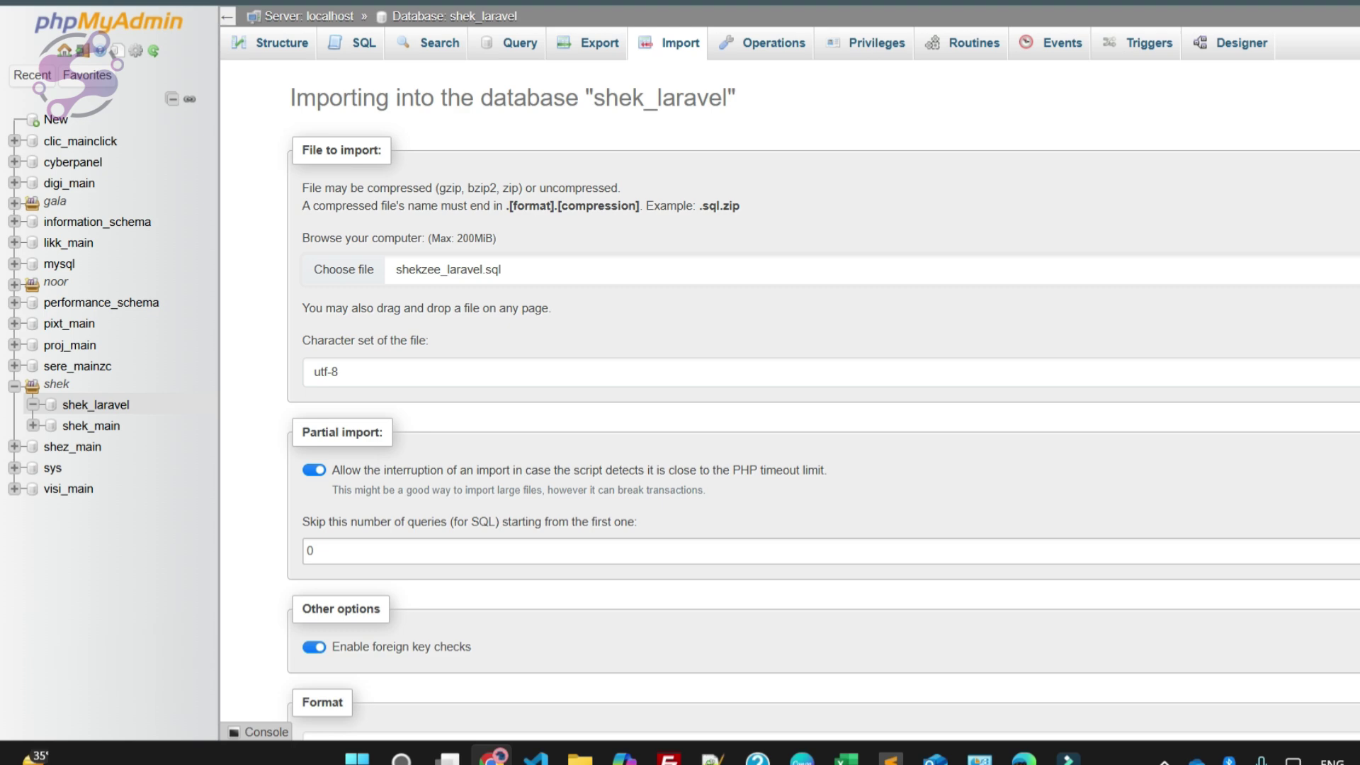
scroll(823, 403, down, 3)
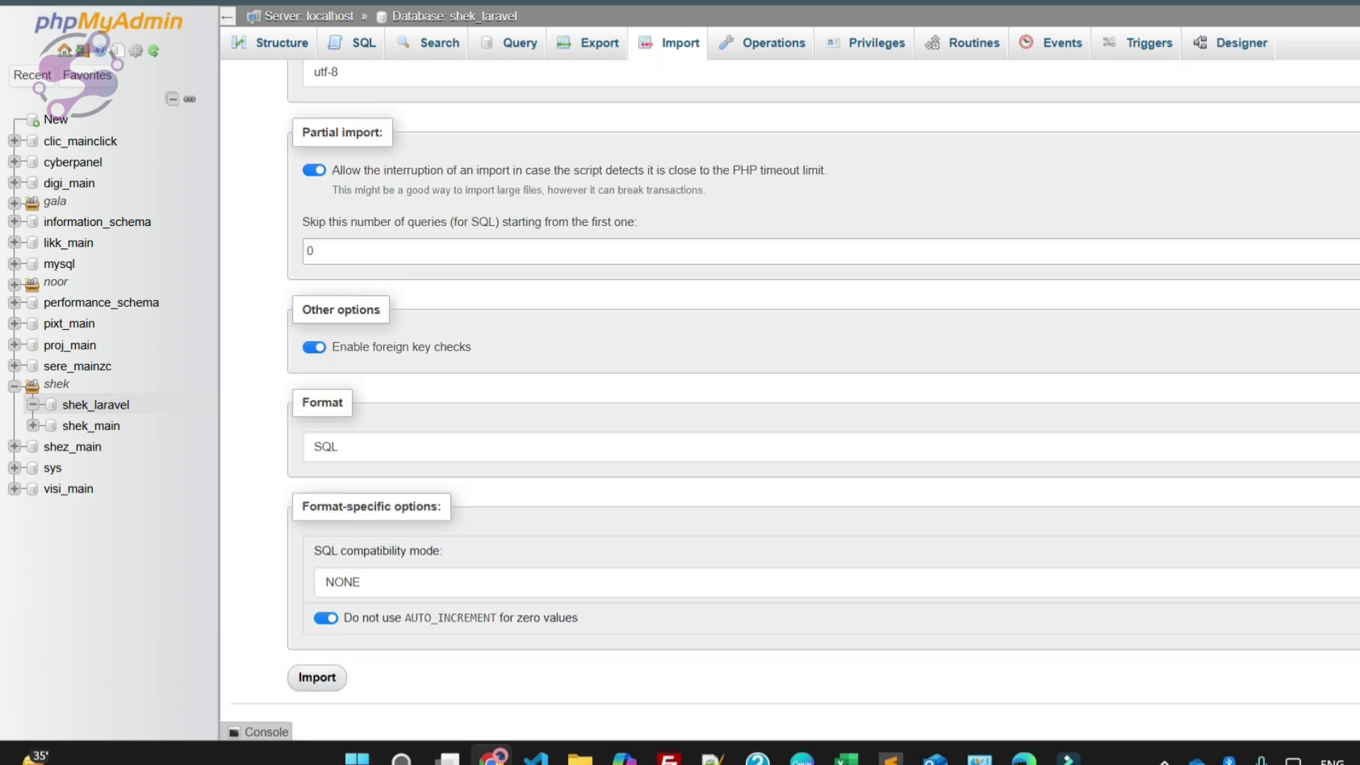
- Run the shek_laravel import to completion (651 queries) and collapse its table tree
click(316, 677)
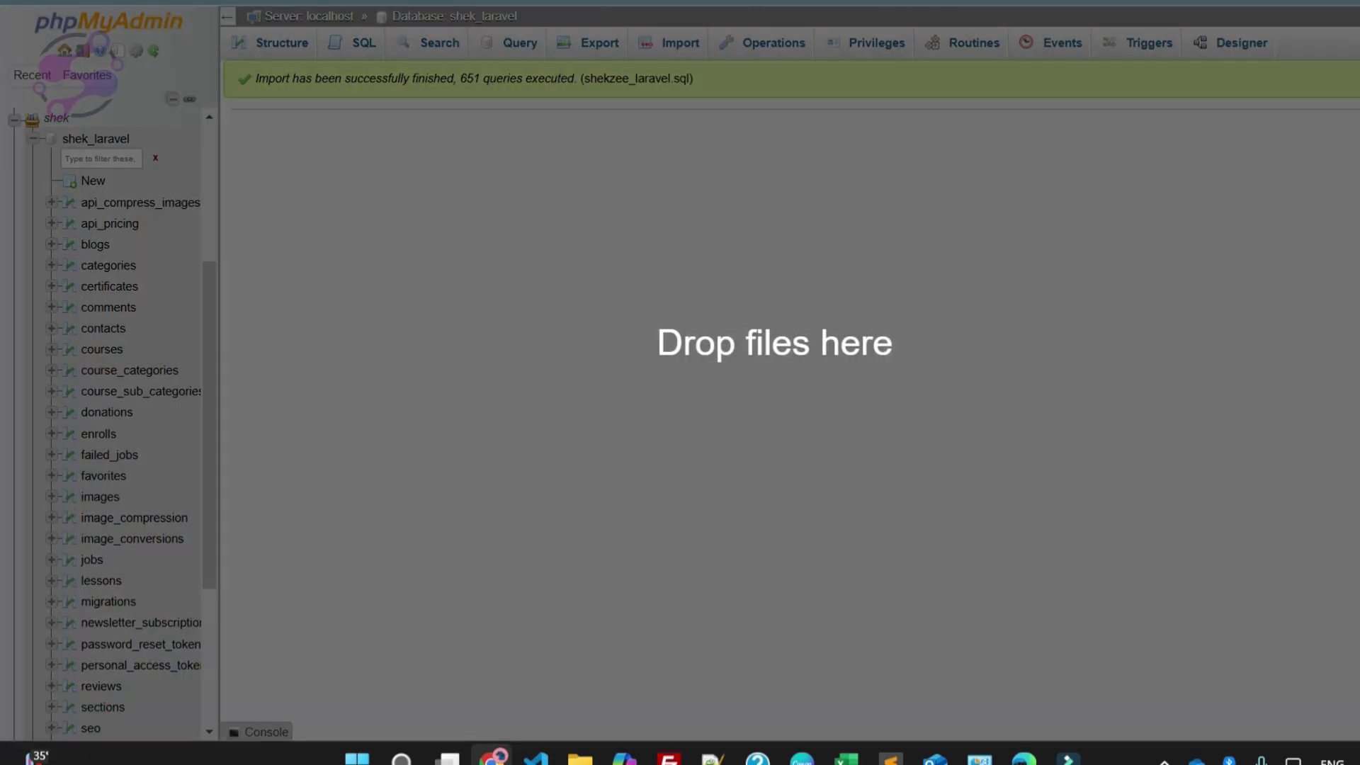
drag(14, 425, 680, 425)
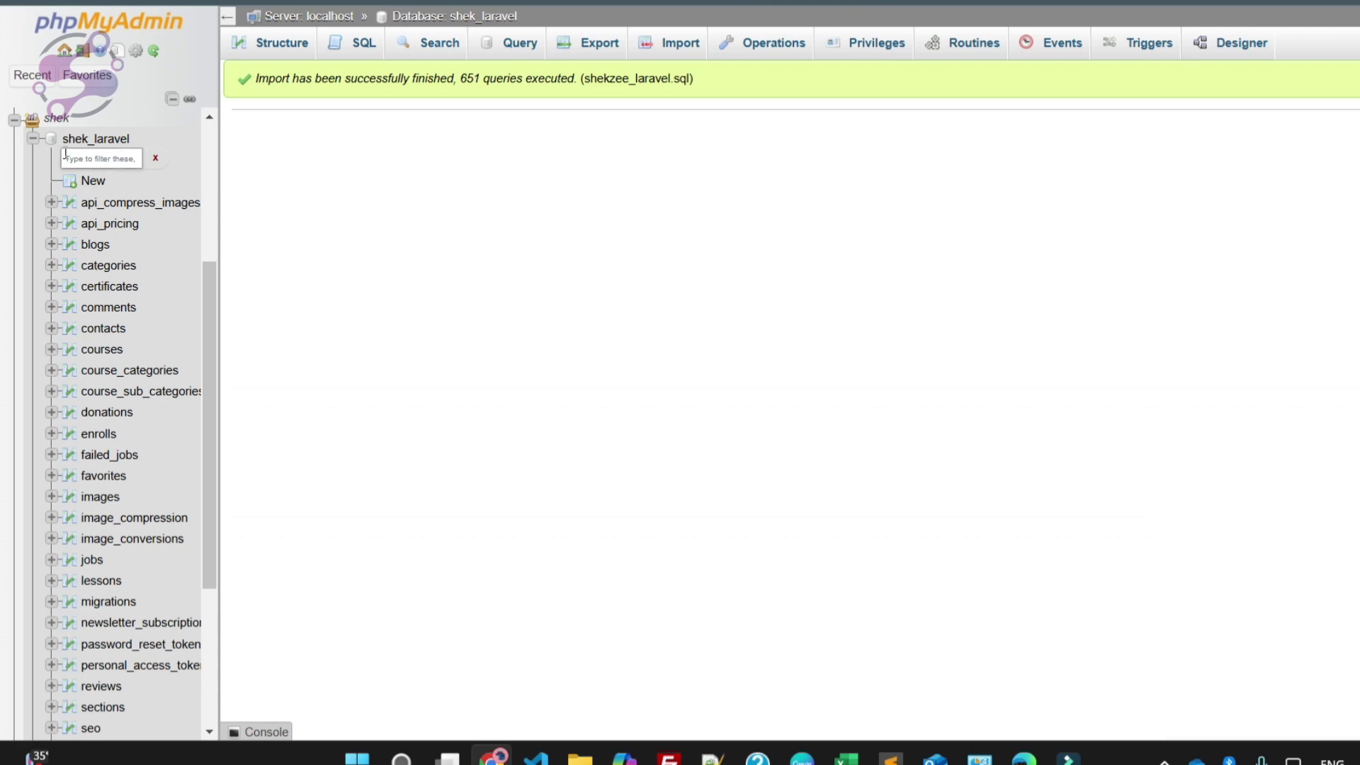
click(32, 139)
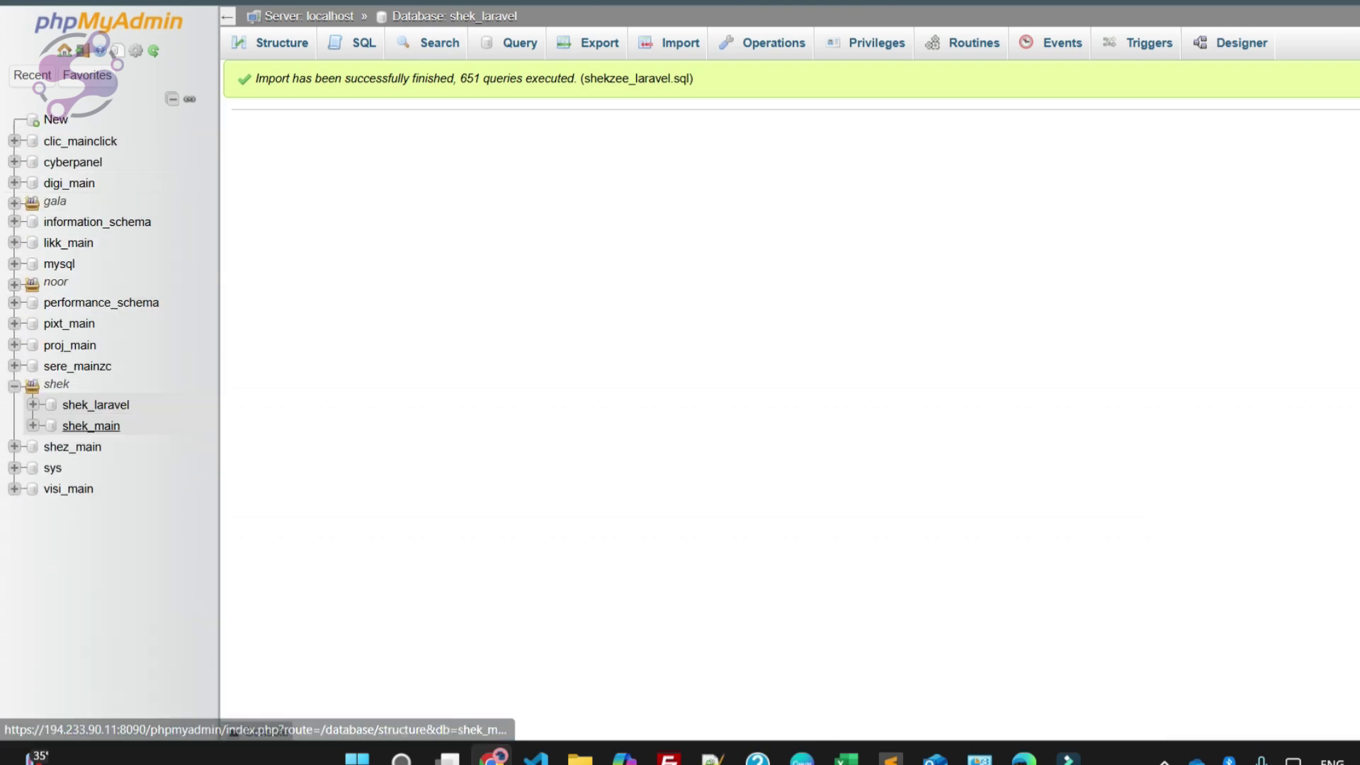
- Choose shekzee_main.sql on shek_main's Import page and start the import
click(90, 425)
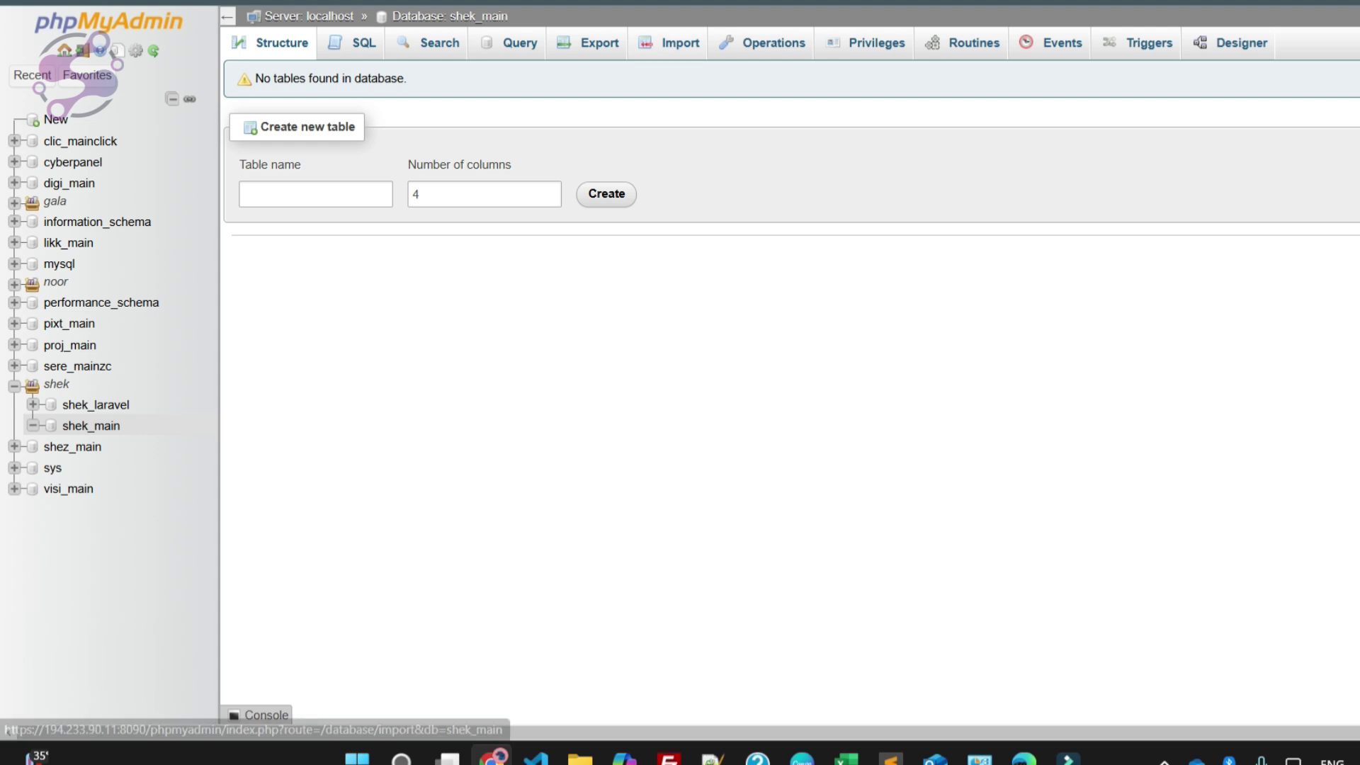
click(679, 42)
click(344, 269)
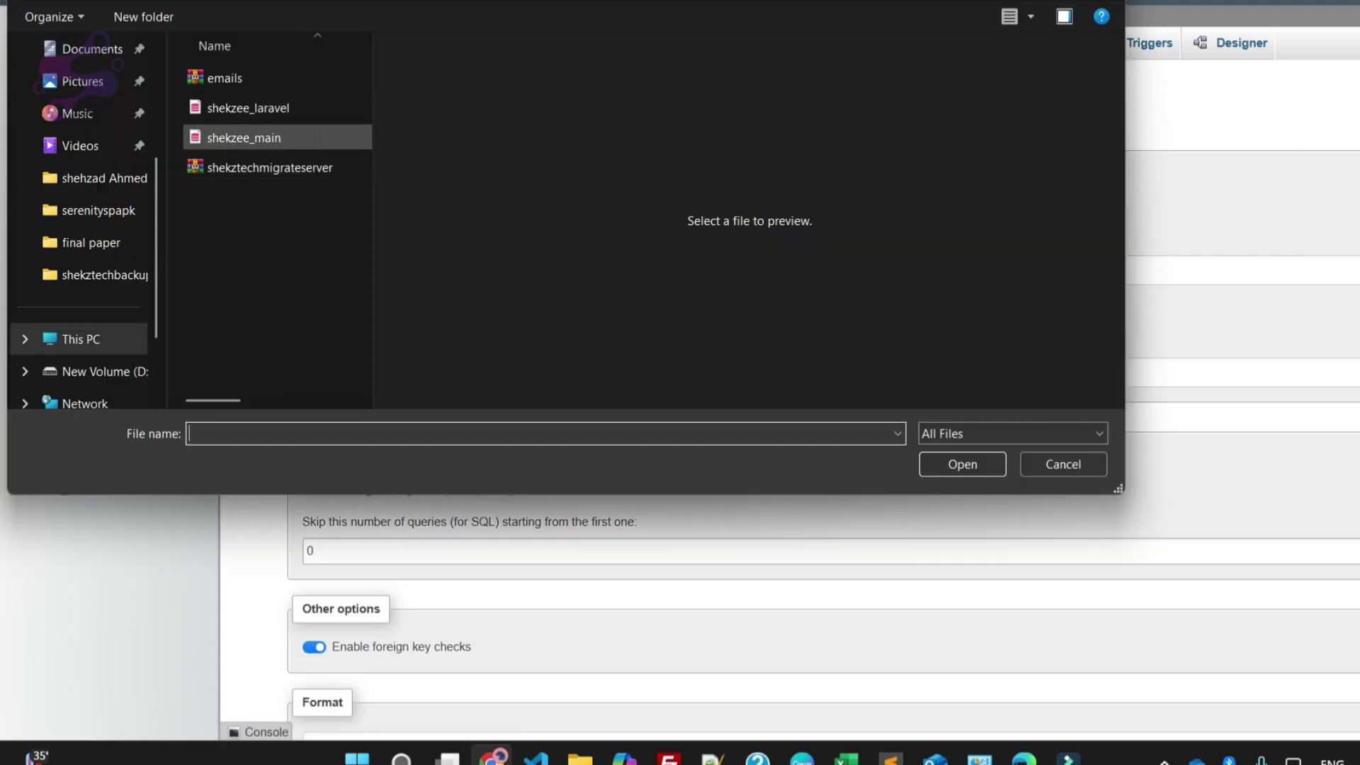
click(244, 137)
key(Escape)
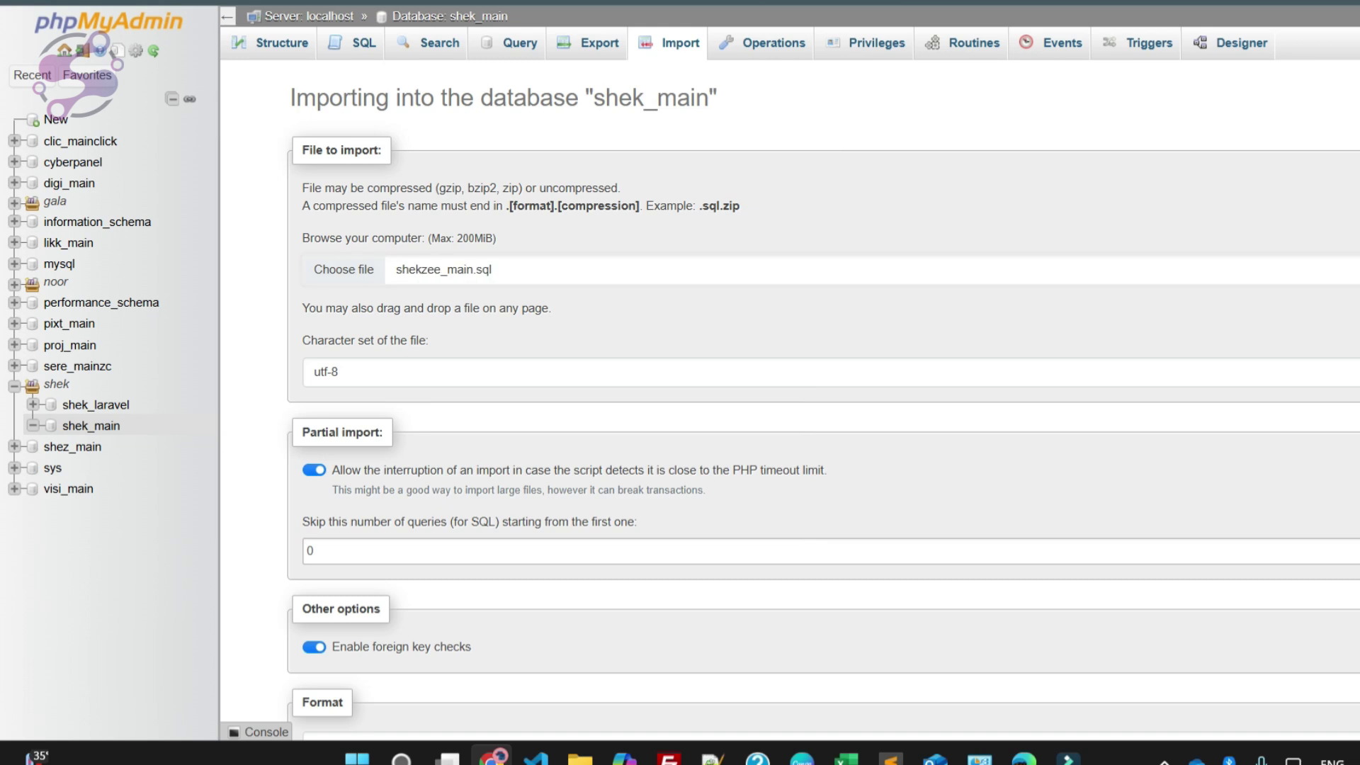
scroll(796, 393, down, 3)
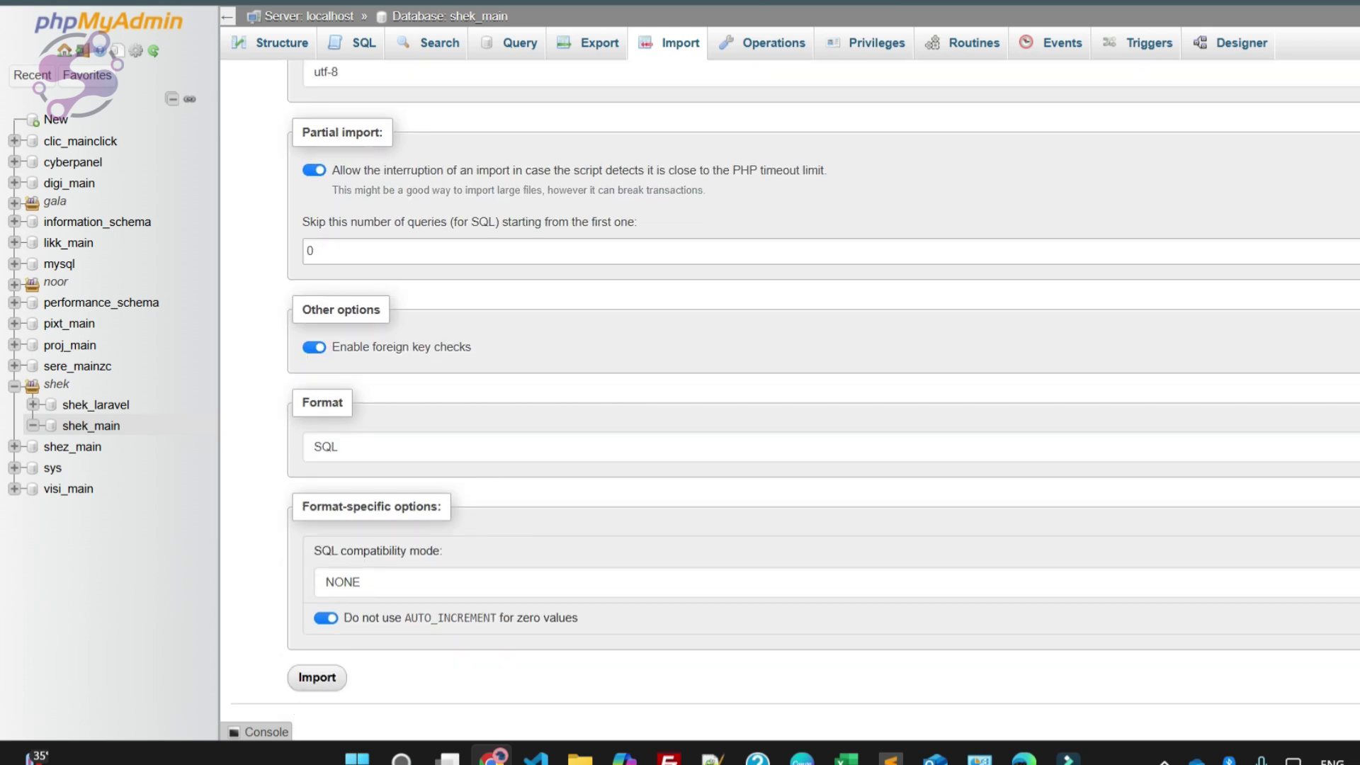
click(316, 676)
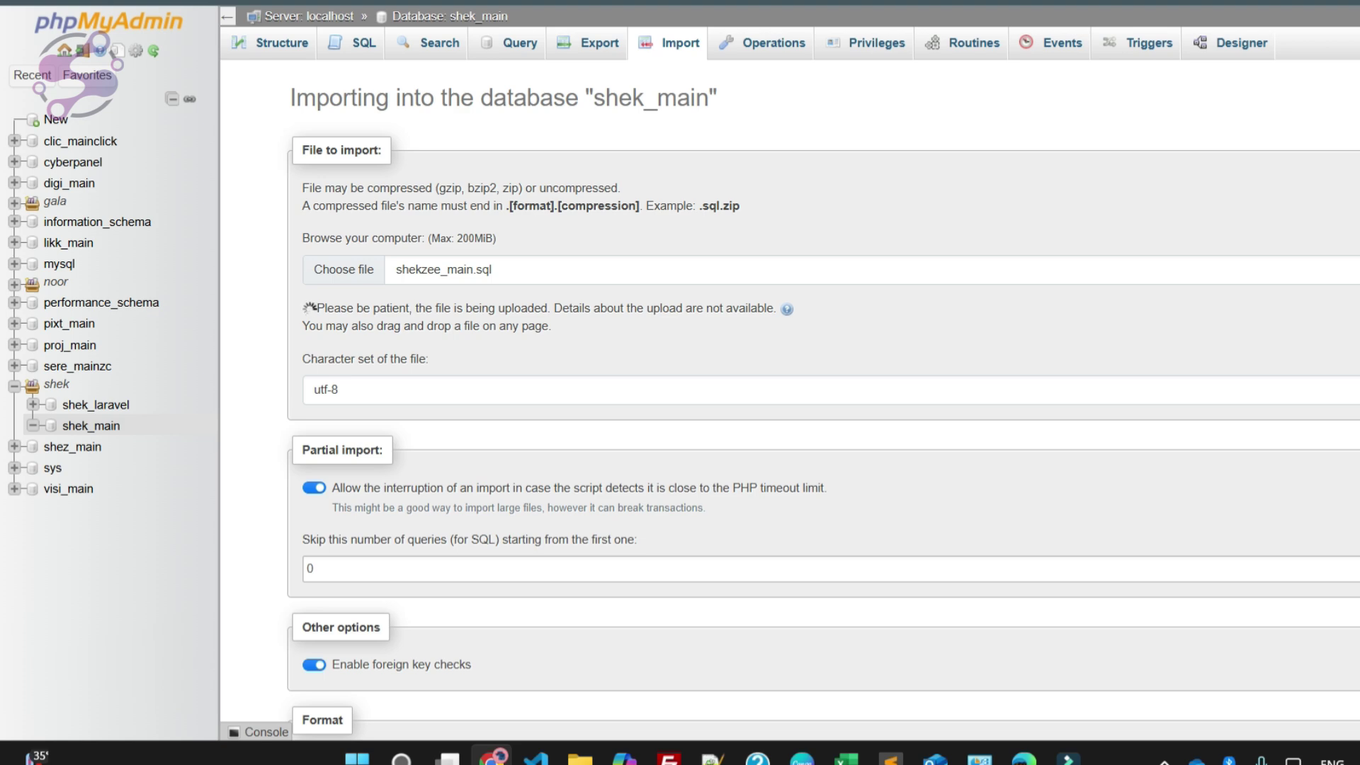